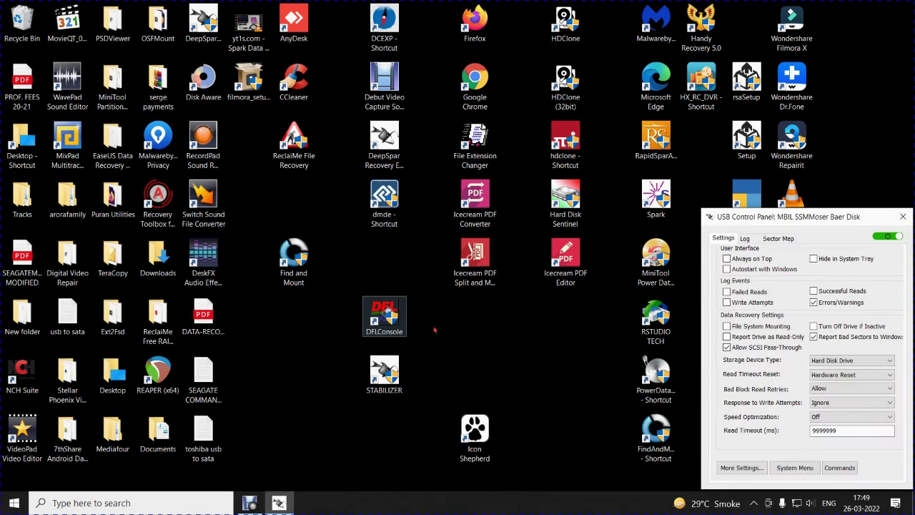
Check the disk info, then review read timeout 9999999 ms, speed optimization Off, and write-attempt Ignore
{"action": "left_click", "coordinate": [747, 239]}
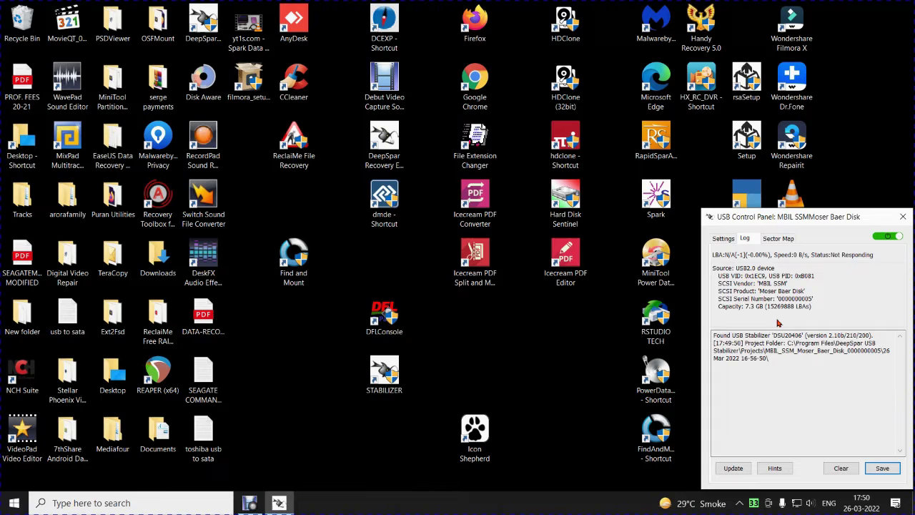
{"action": "left_click", "coordinate": [723, 239]}
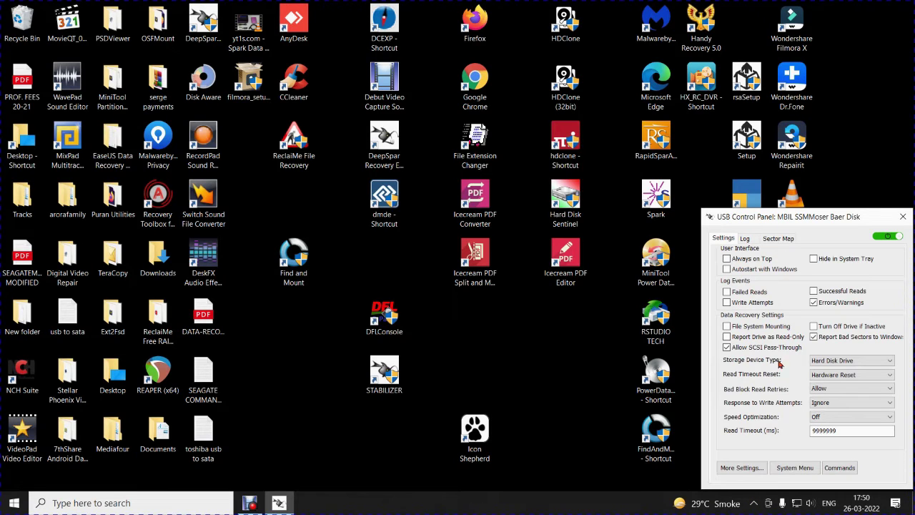
{"action": "left_click", "coordinate": [835, 430]}
{"action": "left_click", "coordinate": [819, 418]}
{"action": "left_click", "coordinate": [815, 406]}
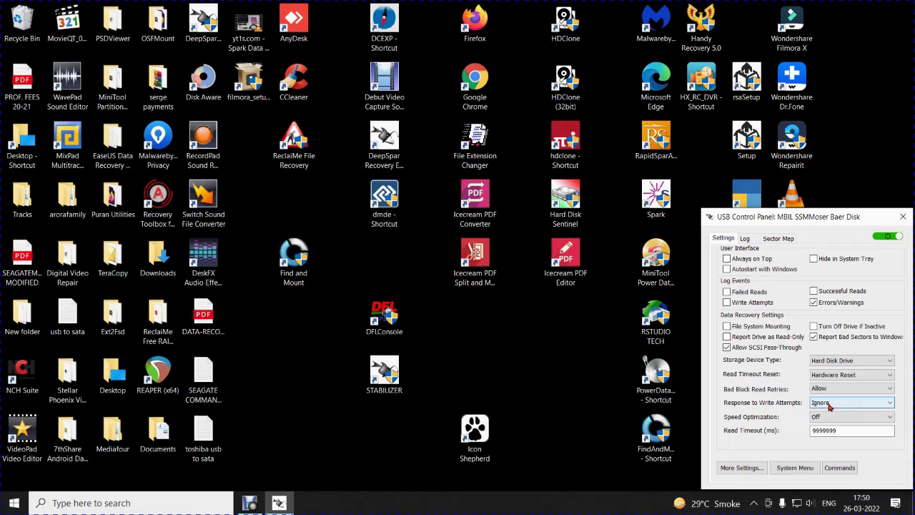
{"action": "left_click", "coordinate": [834, 392]}
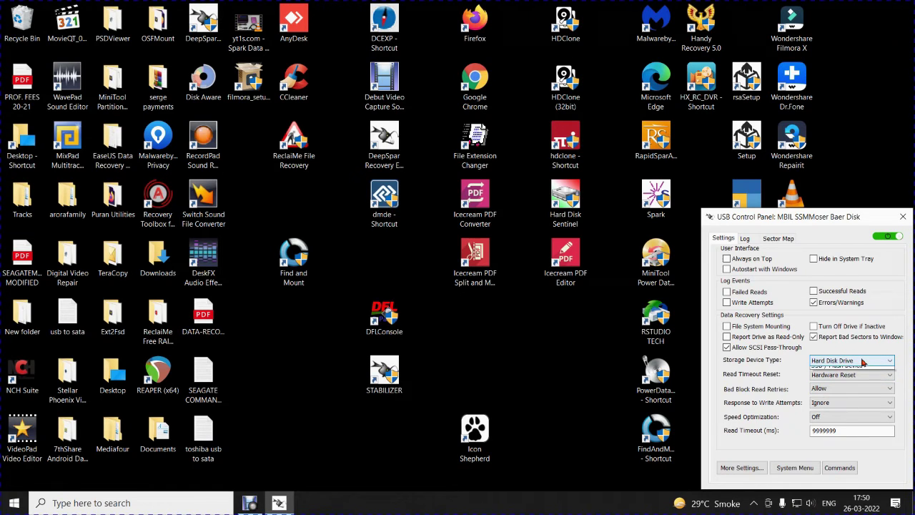
Keep Hard Disk Drive as storage type, leave More Settings unchanged, and move the panel left
{"action": "left_click", "coordinate": [861, 363]}
{"action": "left_click", "coordinate": [864, 363]}
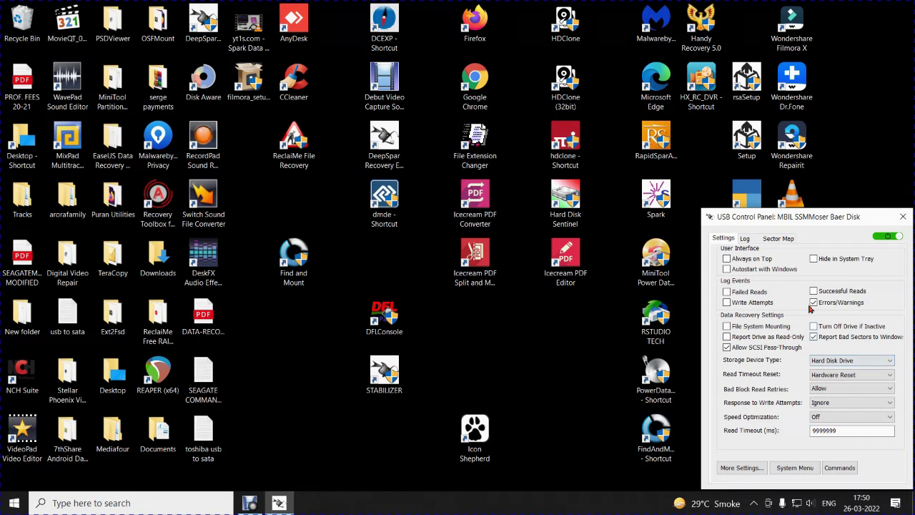
{"action": "left_click", "coordinate": [733, 468]}
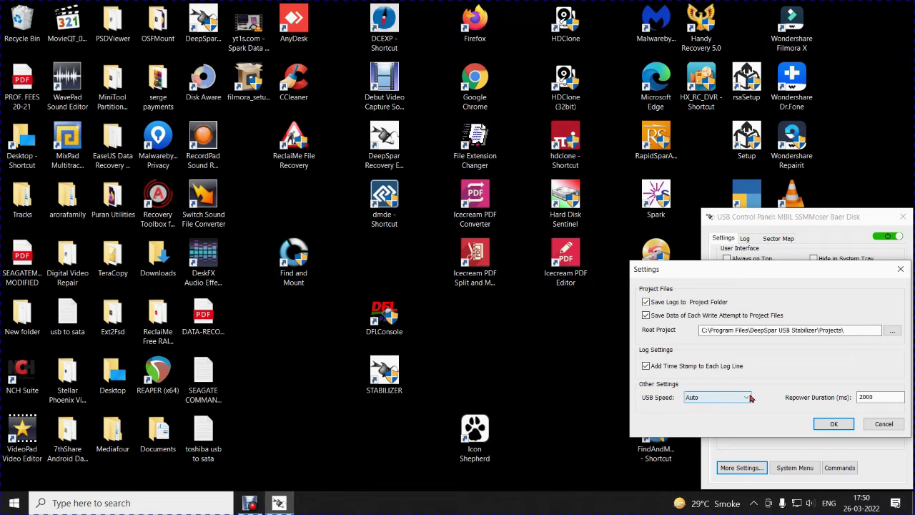
{"action": "left_click", "coordinate": [835, 424]}
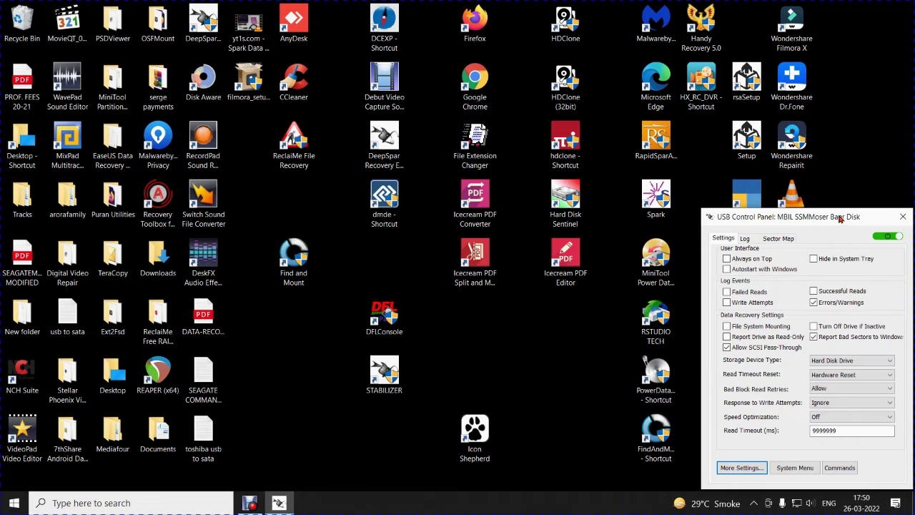
{"action": "left_click_drag", "start_coordinate": [840, 217], "coordinate": [181, 183]}
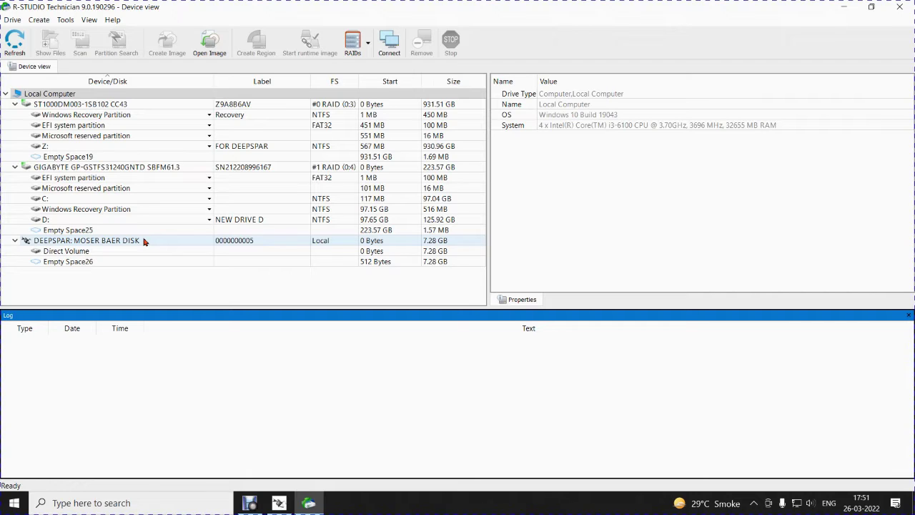
Select DEEPSPAR: MOSER BAER DISK to show its DeepSpar USB Stabilizer Pro properties
{"action": "left_click", "coordinate": [143, 242]}
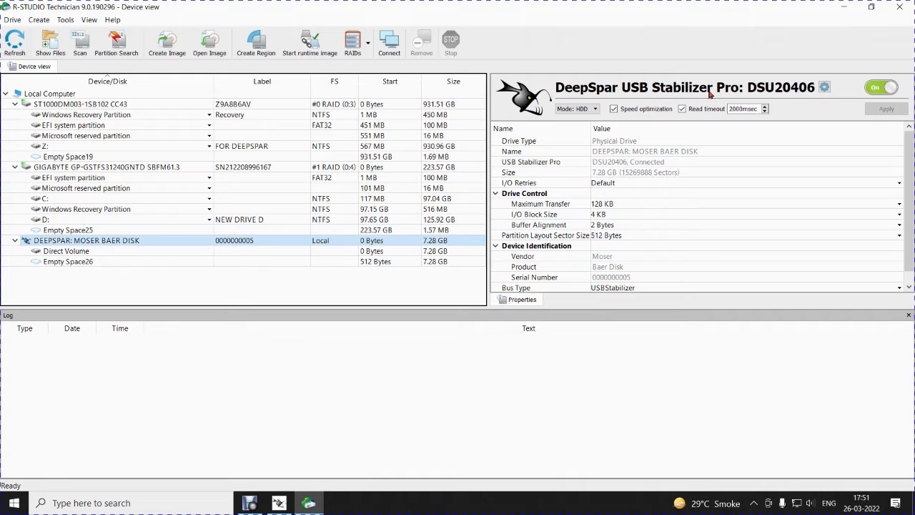
{"action": "mouse_move", "coordinate": [745, 95]}
Look over the gear menu's driver options, then leave the stabilizer mode at HDD
{"action": "left_click", "coordinate": [825, 88]}
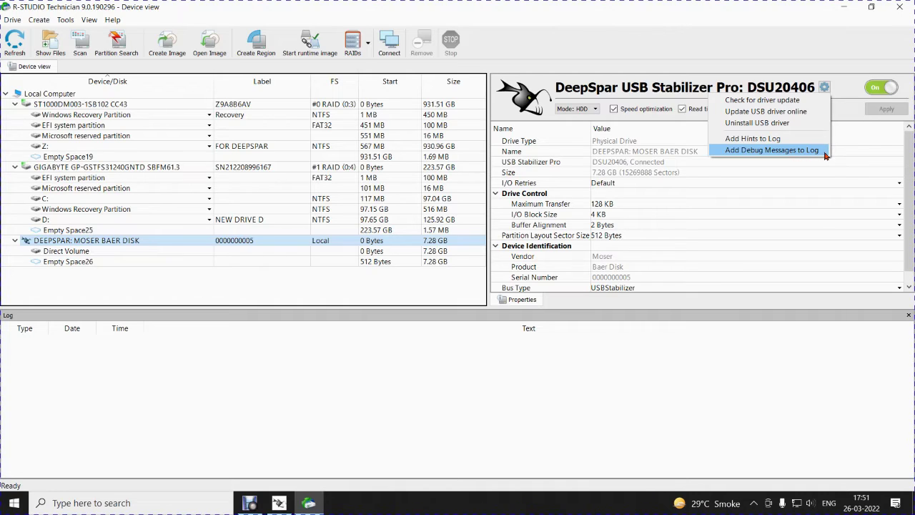
{"action": "left_click", "coordinate": [826, 192]}
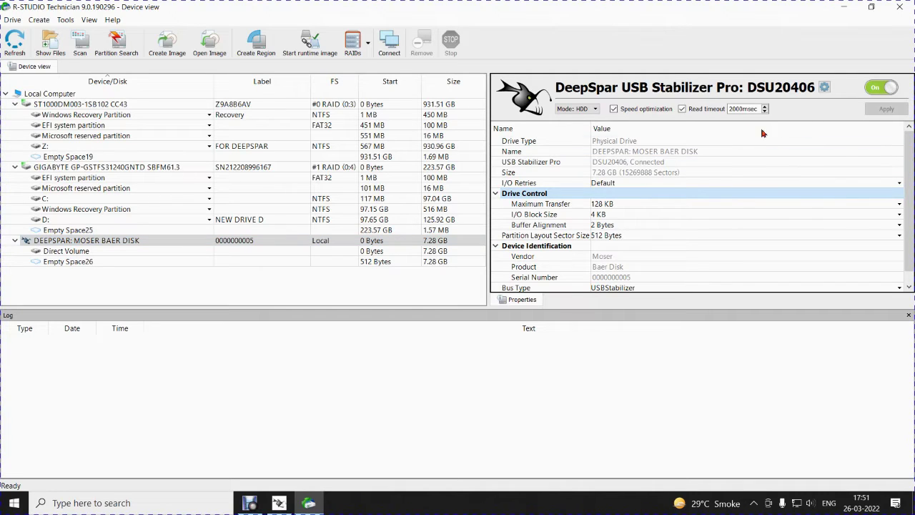
{"action": "left_click", "coordinate": [597, 109]}
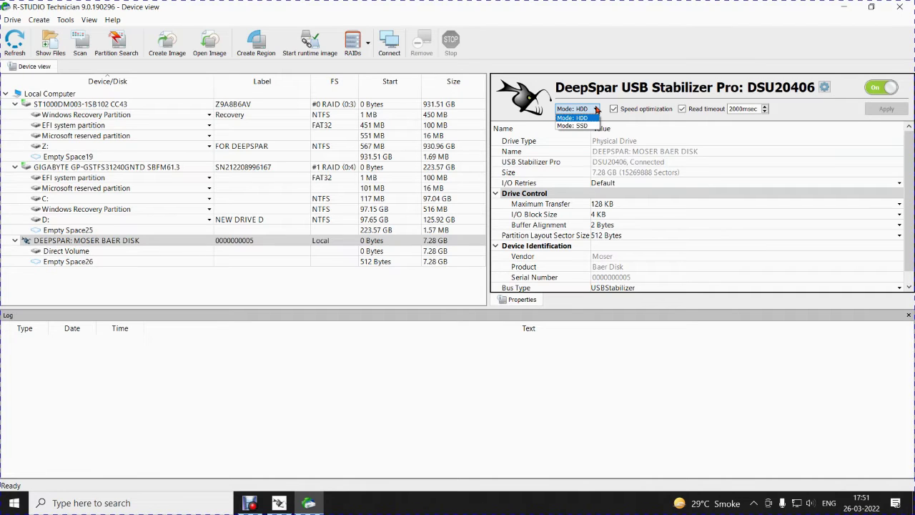
{"action": "left_click", "coordinate": [597, 109]}
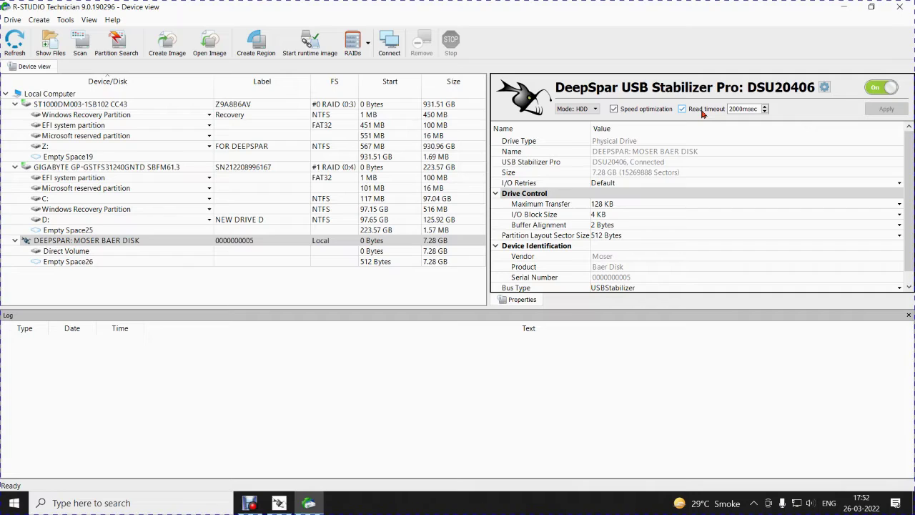
Raise the read timeout to 8200 msec, apply it, and reselect the Moser Baer disk
{"action": "left_click", "coordinate": [765, 107]}
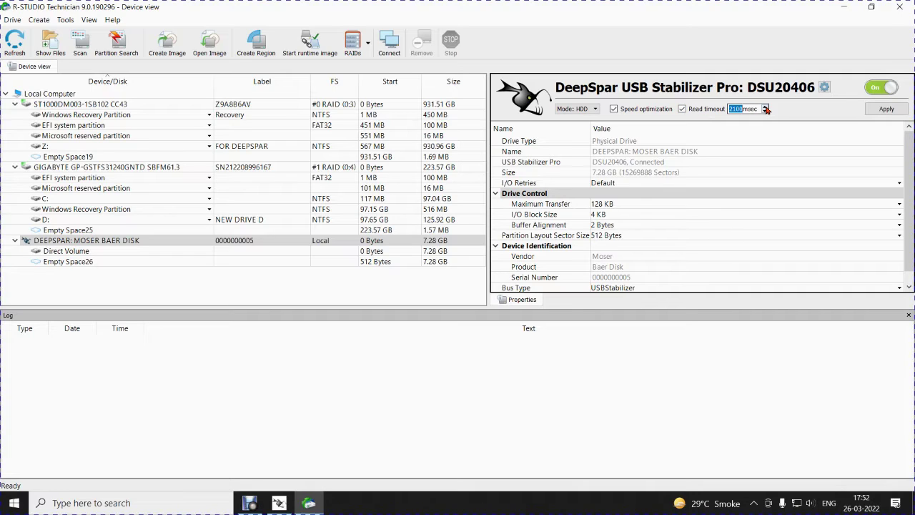
{"action": "left_click", "coordinate": [765, 106]}
{"action": "left_click", "coordinate": [765, 106]}
{"action": "left_click", "coordinate": [765, 106]}
{"action": "left_click", "coordinate": [765, 107]}
{"action": "left_click", "coordinate": [765, 107]}
{"action": "left_click", "coordinate": [887, 109]}
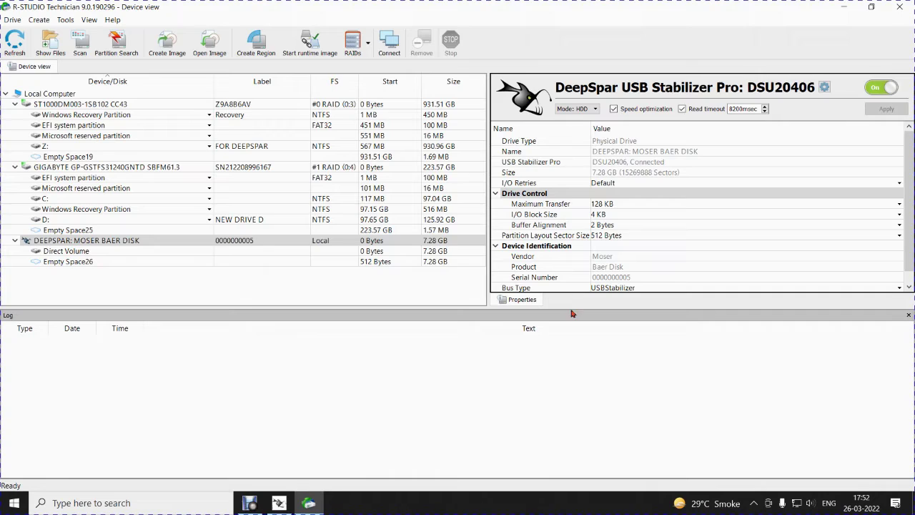
{"action": "left_click", "coordinate": [160, 244]}
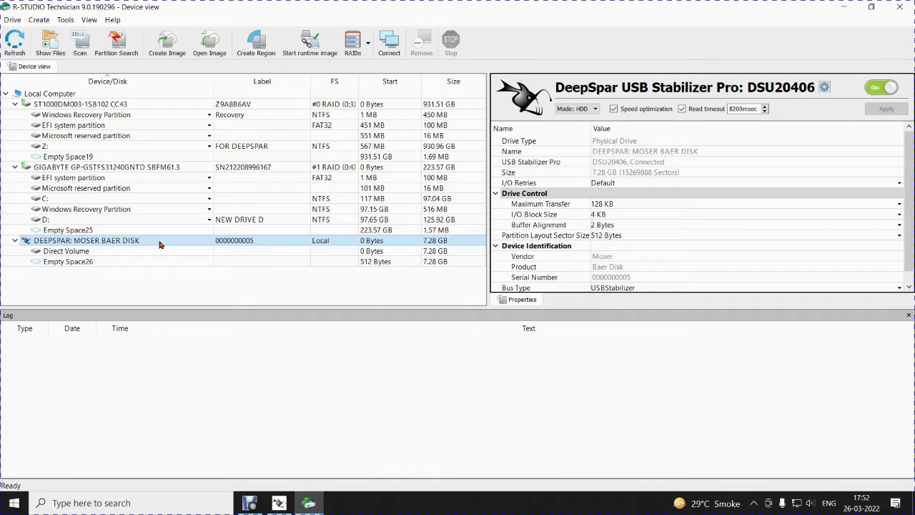
Run Partition Search on the Moser Baer disk and move the progress window lower left
{"action": "left_click", "coordinate": [116, 44]}
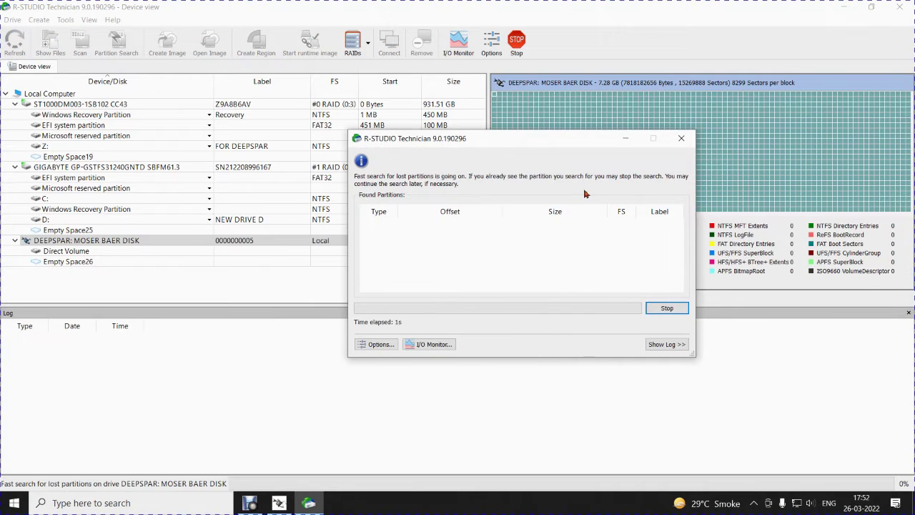
{"action": "left_click_drag", "start_coordinate": [570, 140], "coordinate": [380, 237]}
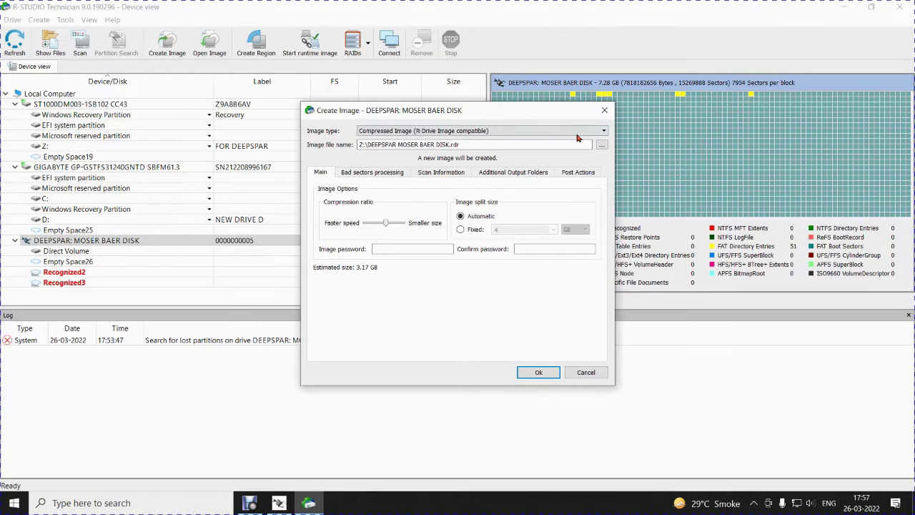
Choose Byte to byte image for Z:\DEEPSPAR MOSER BAER DISK.dsk and show bad-sector options
{"action": "left_click", "coordinate": [605, 132]}
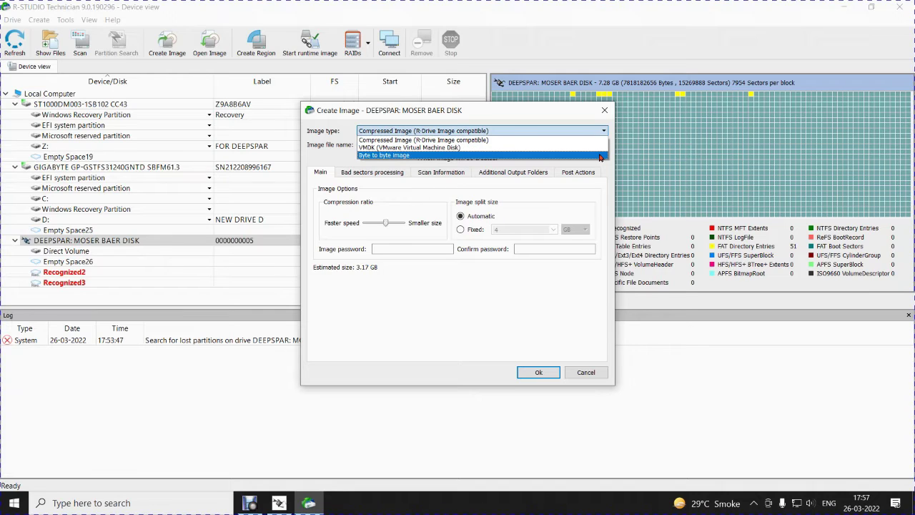
{"action": "left_click", "coordinate": [600, 155]}
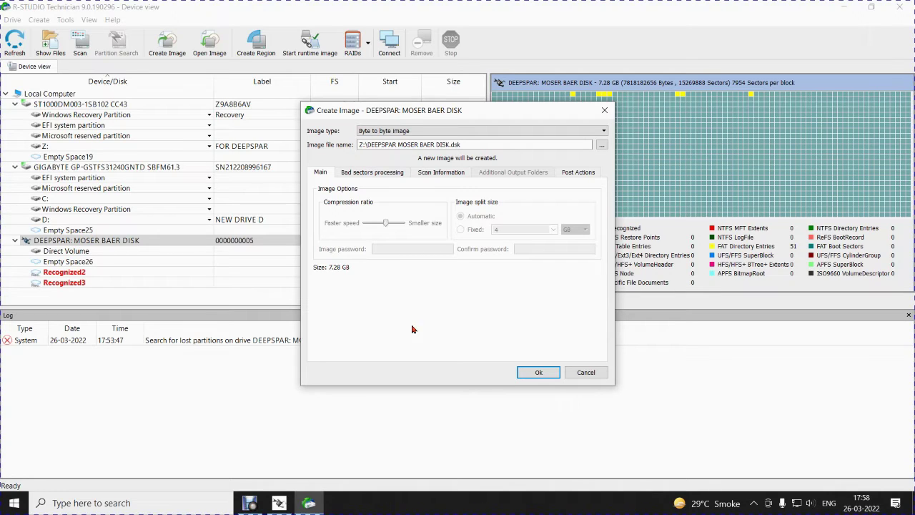
{"action": "left_click", "coordinate": [369, 176]}
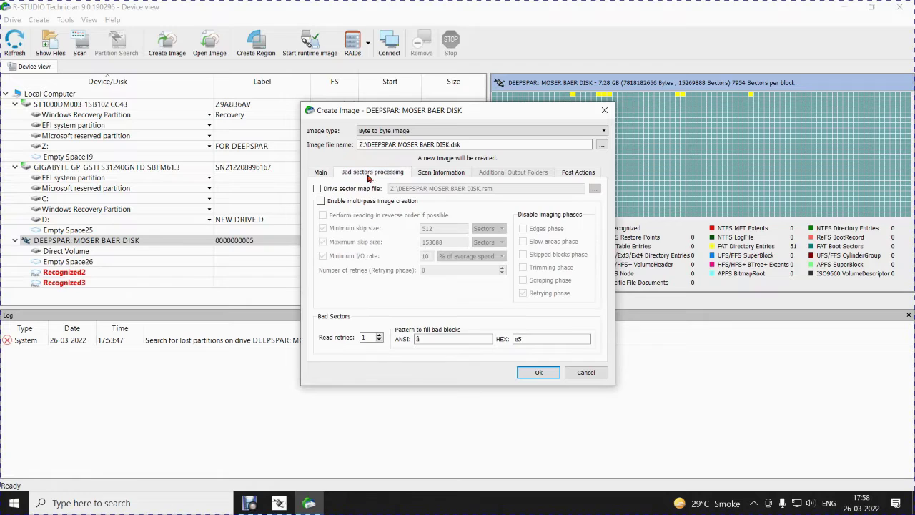
Enable multi-pass imaging, disable the minimum/maximum skip size limits, and use 3 retries
{"action": "left_click", "coordinate": [319, 196]}
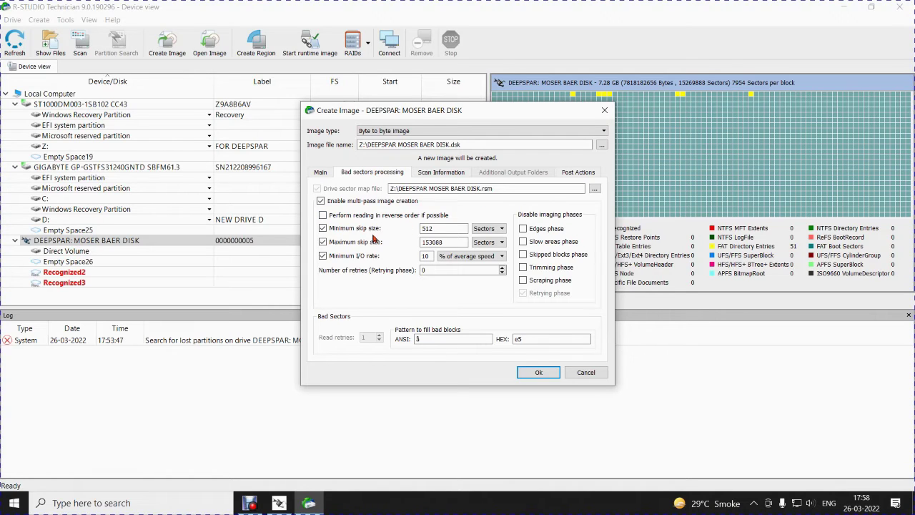
{"action": "left_click", "coordinate": [427, 228]}
{"action": "left_click", "coordinate": [323, 242]}
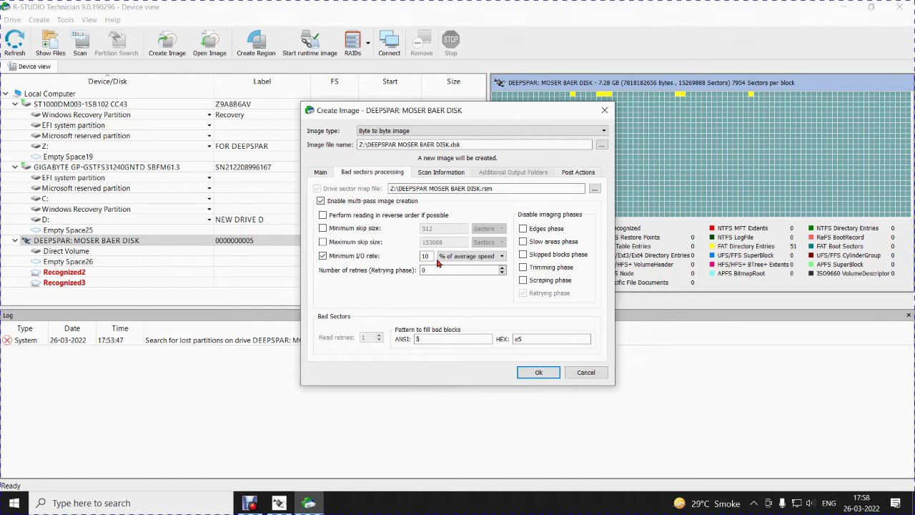
{"action": "left_click", "coordinate": [472, 258]}
{"action": "key", "text": "Tab"}
Start creating the Moser Baer disk image and move the progress window aside
{"action": "left_click", "coordinate": [540, 372]}
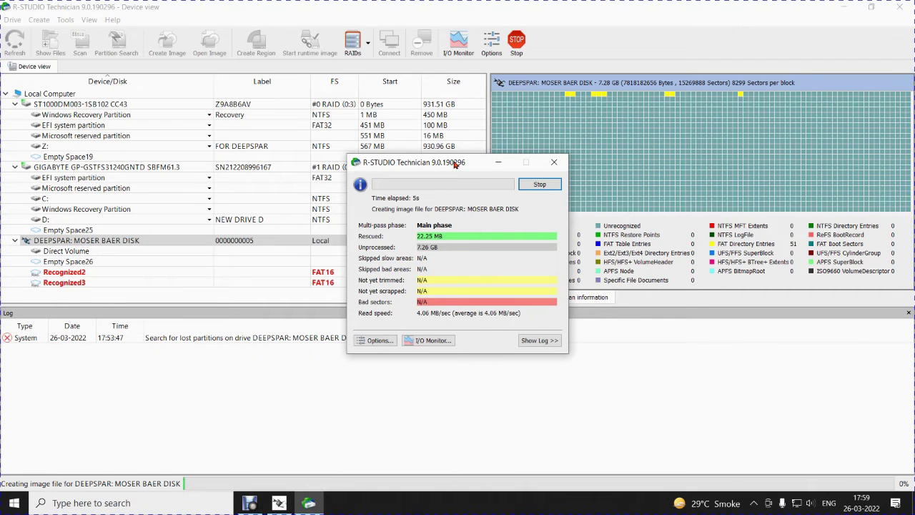
{"action": "left_click_drag", "start_coordinate": [457, 166], "coordinate": [223, 261]}
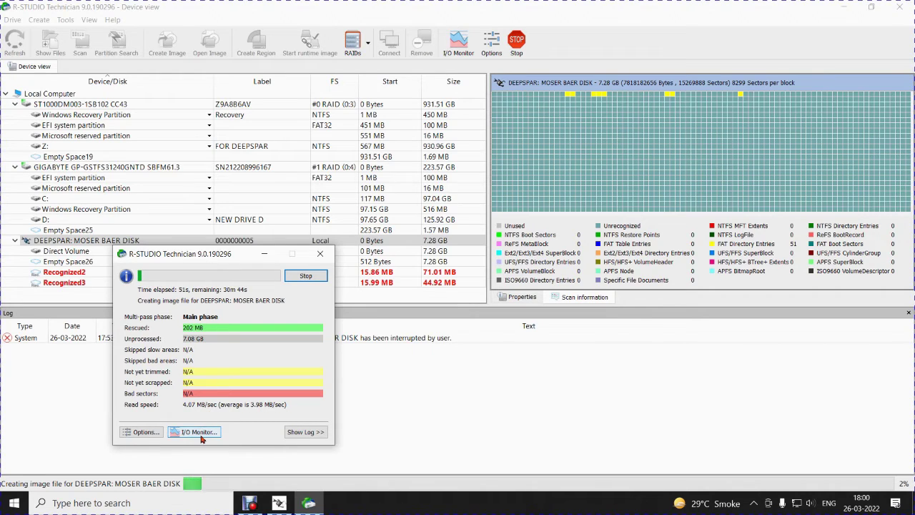
Open the I/O Monitor to watch the disk's live reads and reposition its window
{"action": "left_click", "coordinate": [198, 432]}
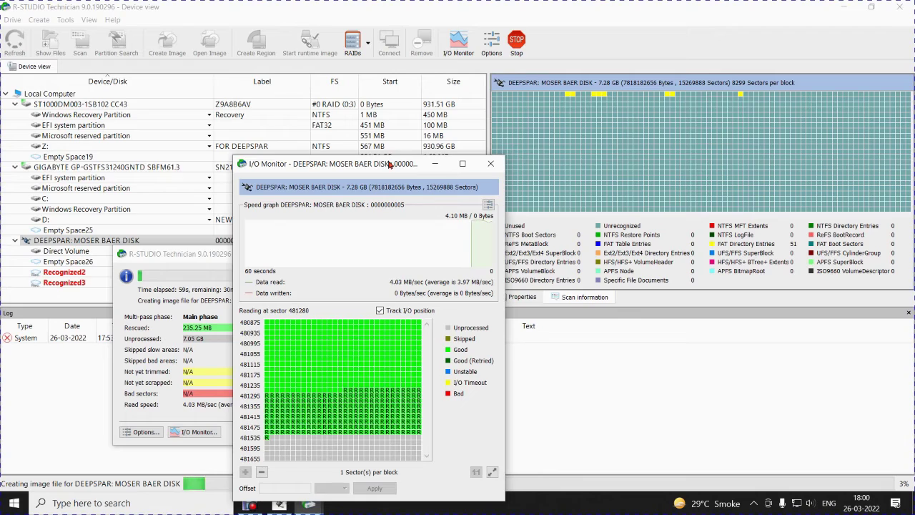
{"action": "left_click_drag", "start_coordinate": [388, 159], "coordinate": [527, 107]}
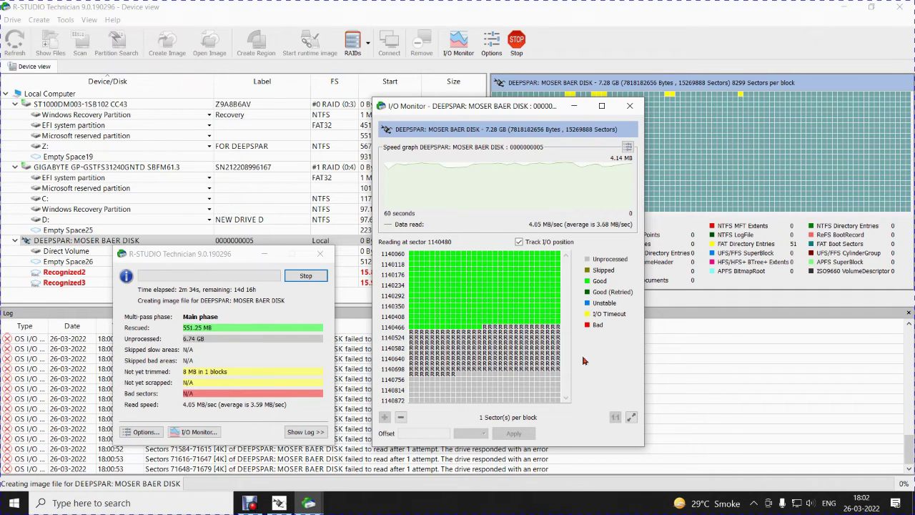
Set the running image's read tries count to 3 in the I/O options window
{"action": "left_click", "coordinate": [143, 432]}
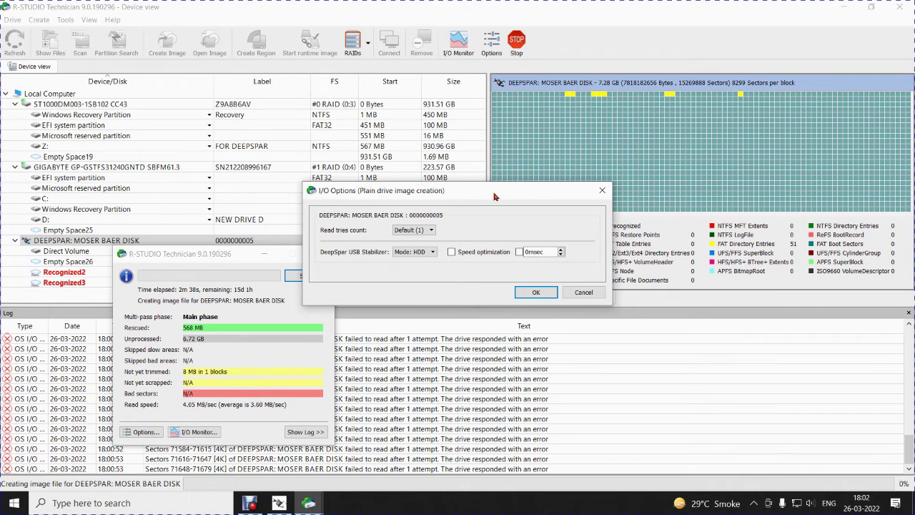
{"action": "left_click_drag", "start_coordinate": [493, 196], "coordinate": [703, 114]}
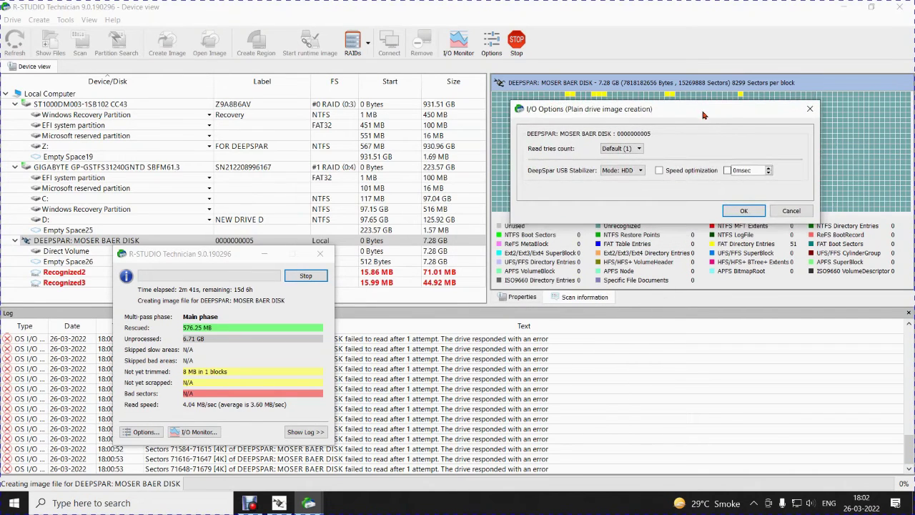
{"action": "left_click", "coordinate": [640, 149]}
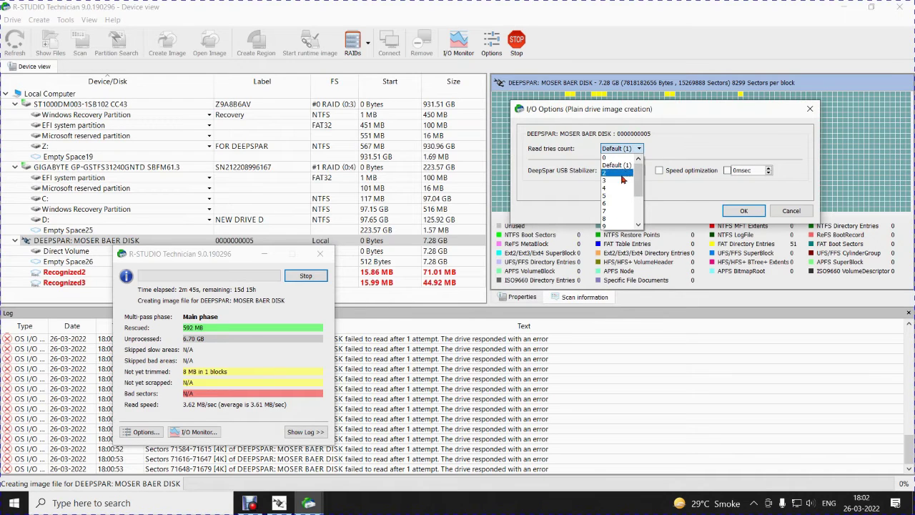
{"action": "left_click", "coordinate": [620, 181]}
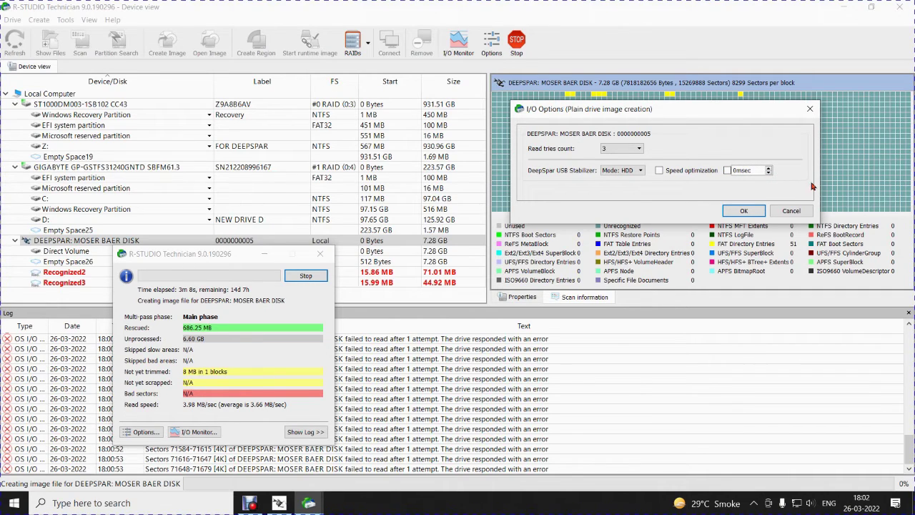
{"action": "left_click_drag", "start_coordinate": [753, 112], "coordinate": [621, 374]}
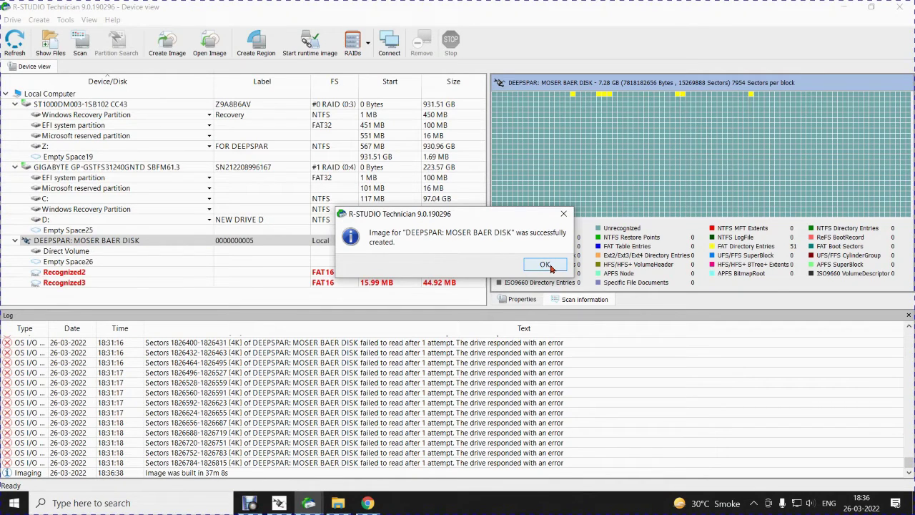
Dismiss the image-created confirmation and open Z:\DEEPSPAR MOSER BAER DISK.dsk as an image file
{"action": "left_click", "coordinate": [544, 264]}
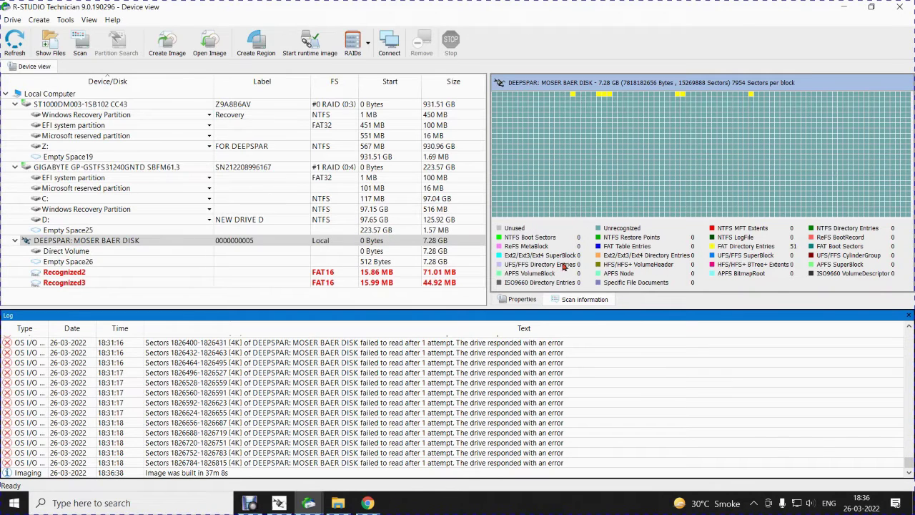
{"action": "left_click", "coordinate": [15, 21]}
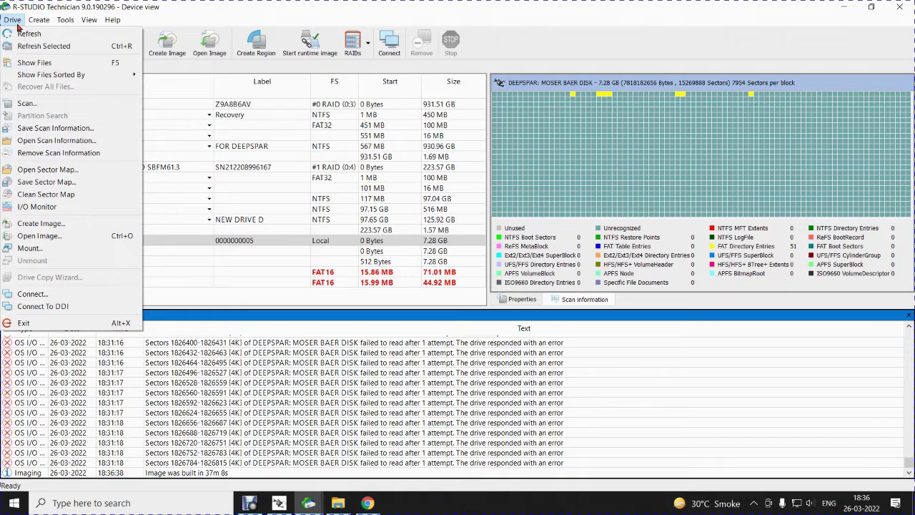
{"action": "left_click", "coordinate": [60, 241]}
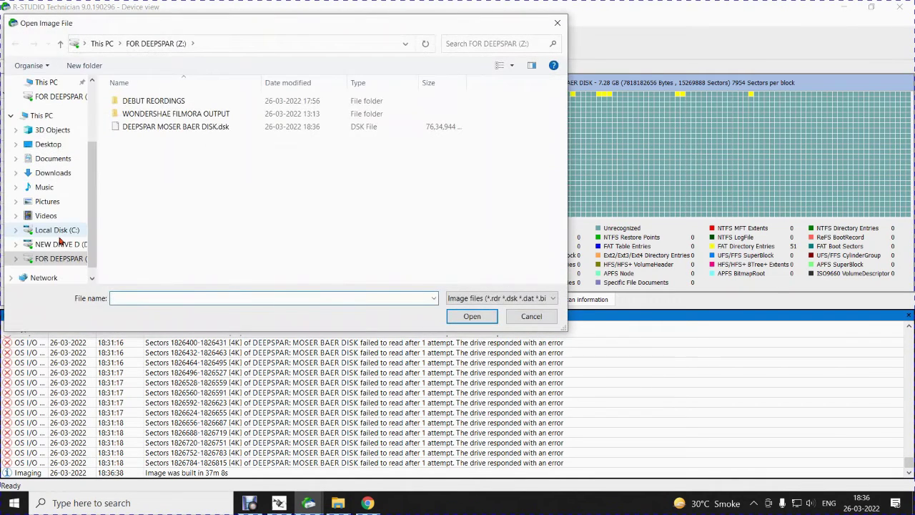
{"action": "left_click", "coordinate": [191, 129]}
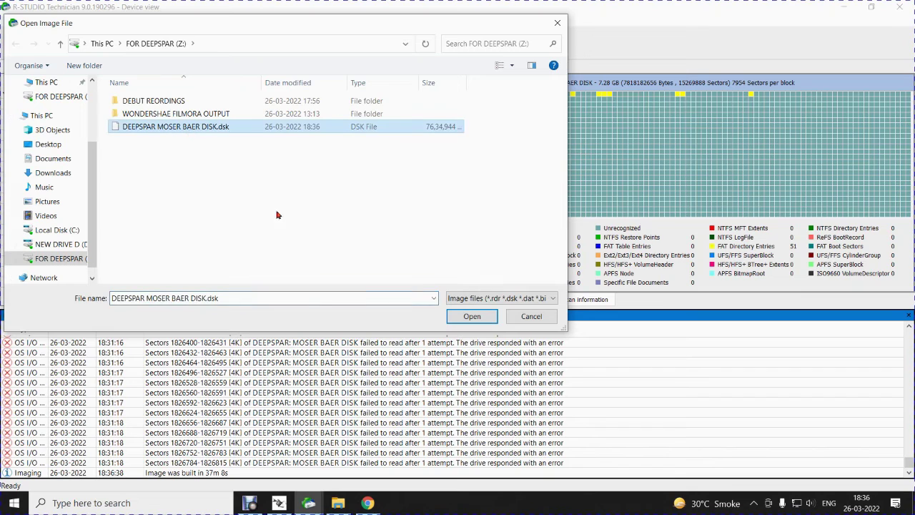
{"action": "left_click", "coordinate": [471, 316]}
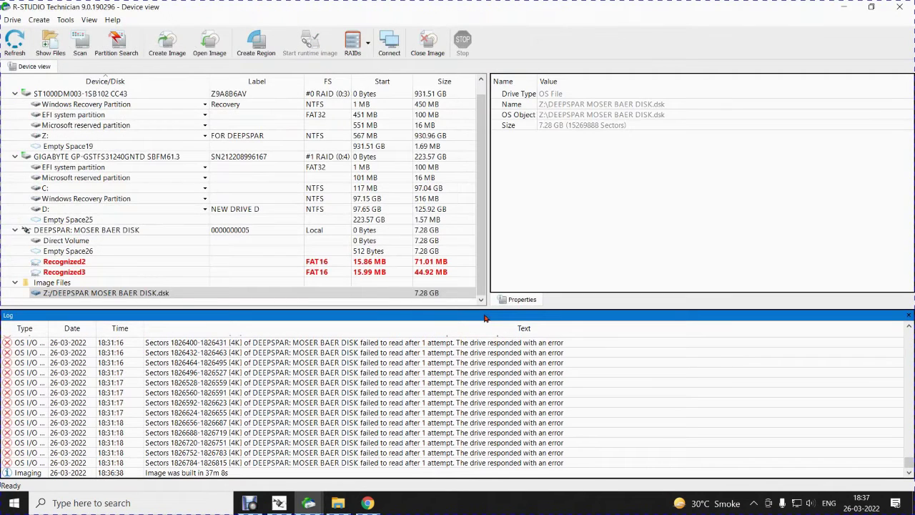
Scan the entire DEEPSPAR MOSER BAER DISK.dsk image and list the found Rich Text Document files
{"action": "right_click", "coordinate": [179, 296]}
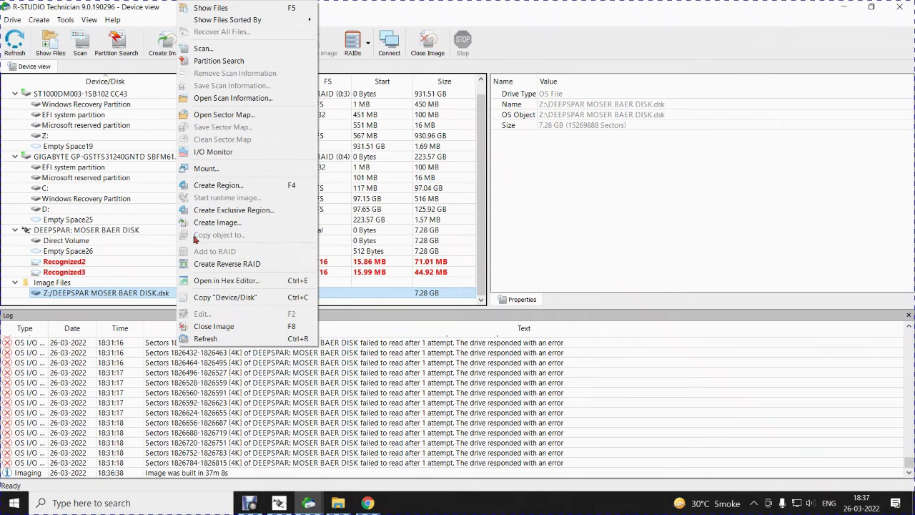
{"action": "left_click", "coordinate": [203, 48]}
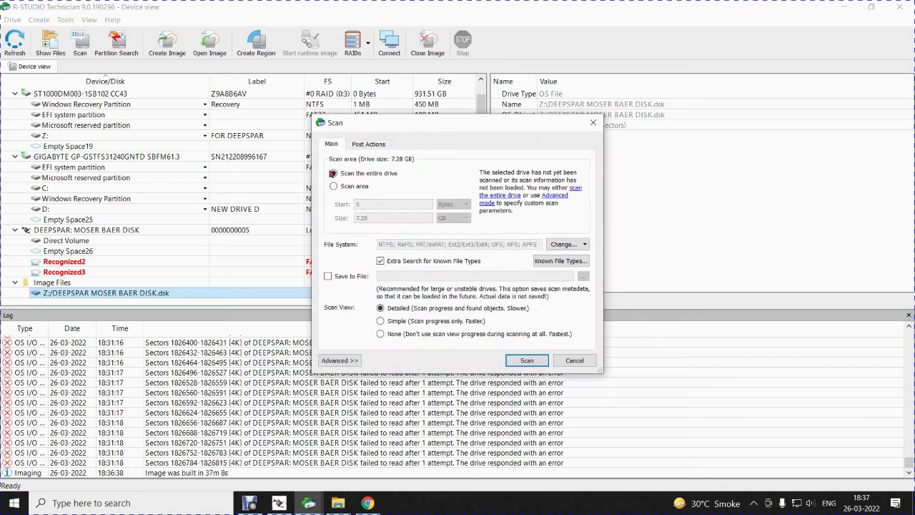
{"action": "left_click", "coordinate": [527, 360]}
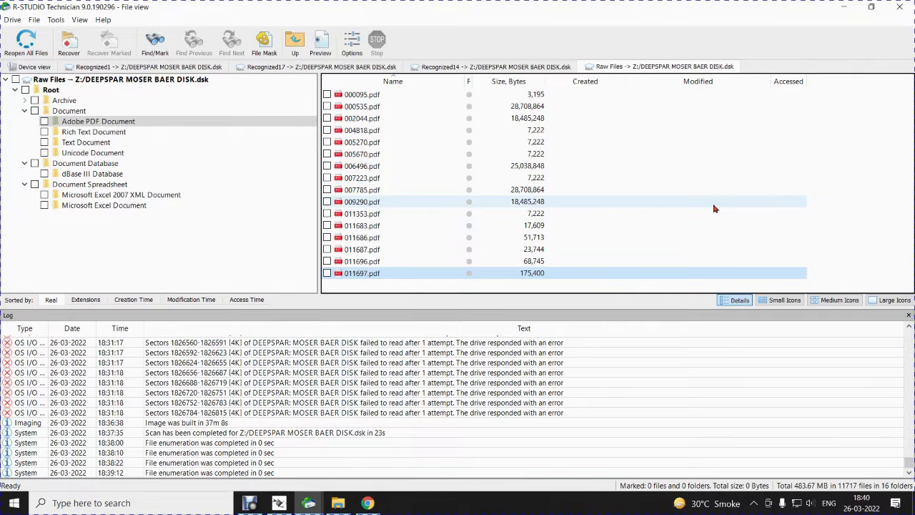
{"action": "left_click", "coordinate": [91, 134]}
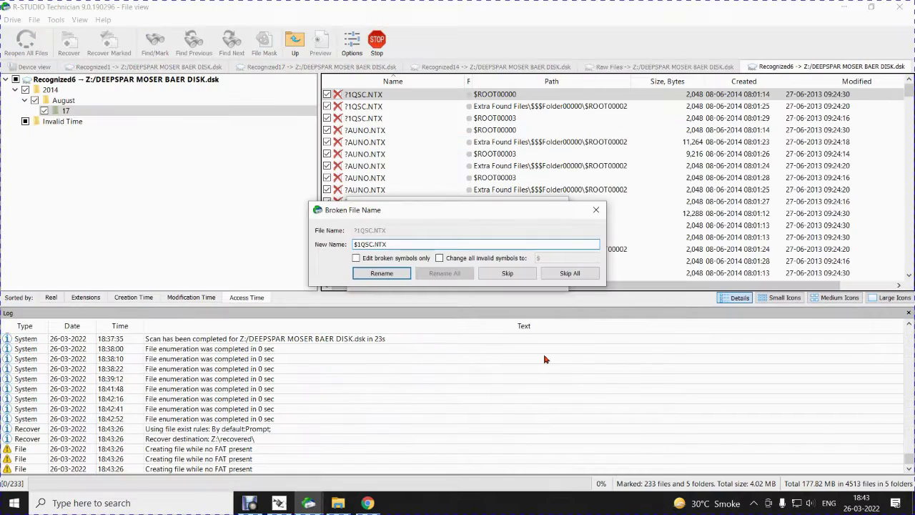